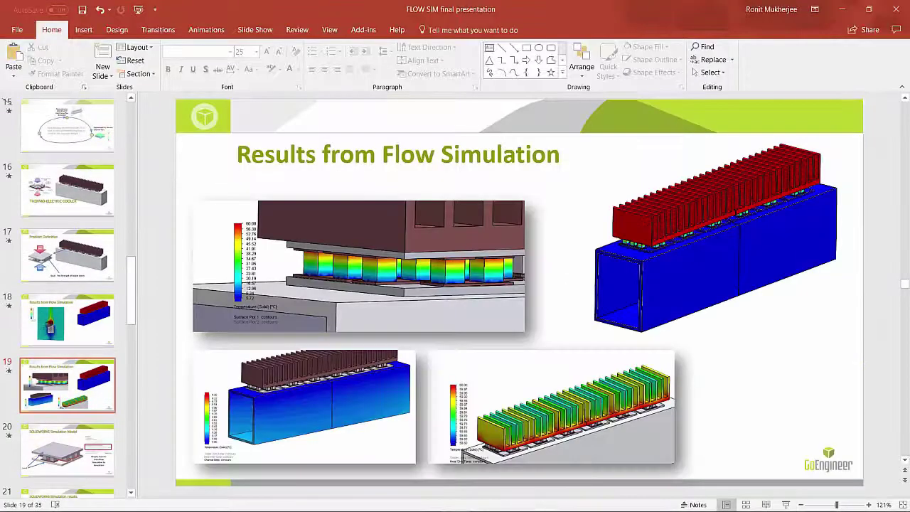
- Bring the Device assembly forward and orbit, zoom and pan to a large side view of the fins
{"action": "left_click", "coordinate": [514, 501]}
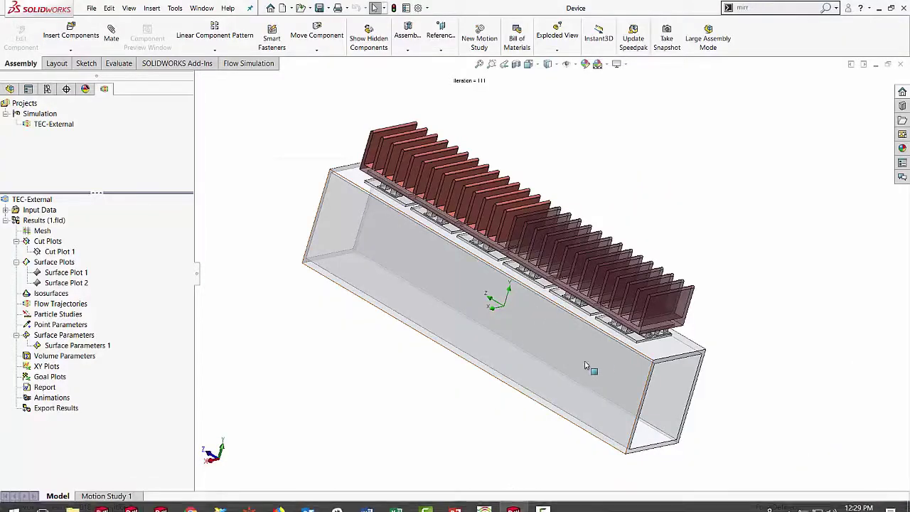
{"action": "mouse_move", "coordinate": [589, 365]}
{"action": "middle_mouse_down"}
{"action": "mouse_move", "coordinate": [518, 305]}
{"action": "mouse_move", "coordinate": [588, 326]}
{"action": "mouse_move", "coordinate": [585, 342]}
{"action": "mouse_move", "coordinate": [538, 291]}
{"action": "middle_mouse_up"}
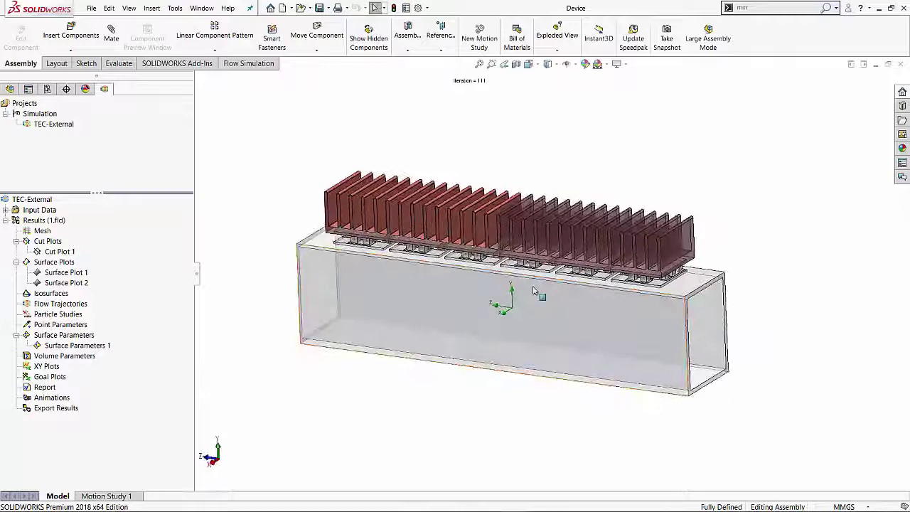
{"action": "scroll", "coordinate": [538, 291], "scroll_direction": "down", "scroll_amount": 2}
{"action": "middle_click_drag", "start_coordinate": [426, 235], "coordinate": [453, 242], "text": "ctrl"}
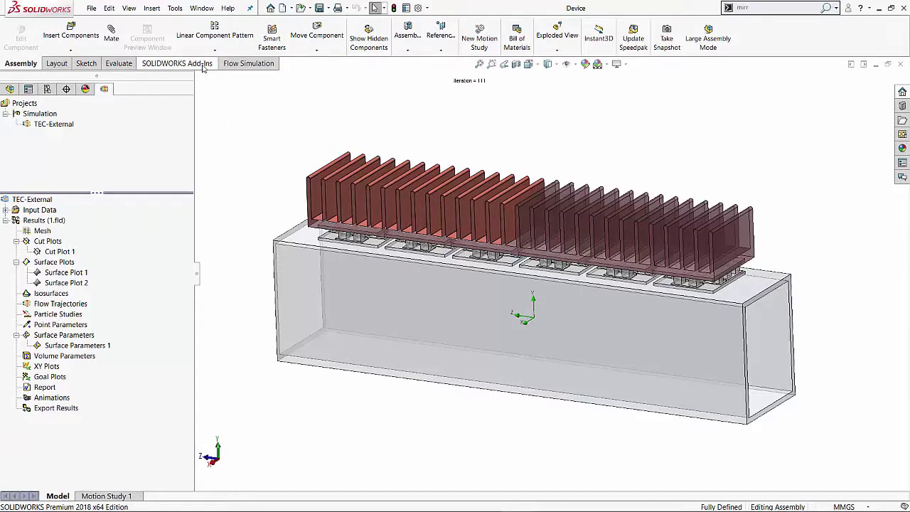
- Enable the SOLIDWORKS Simulation add-in and show its Simulation commands
{"action": "left_click", "coordinate": [203, 66]}
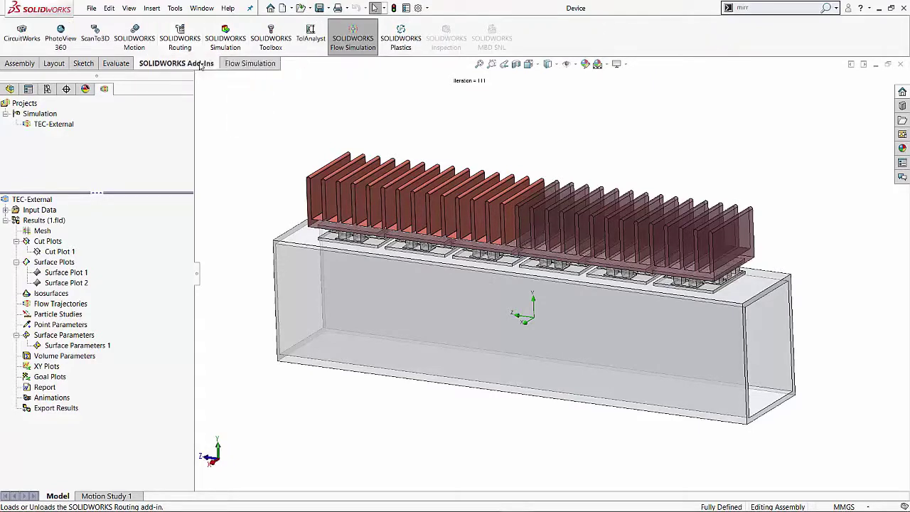
{"action": "left_click", "coordinate": [225, 37]}
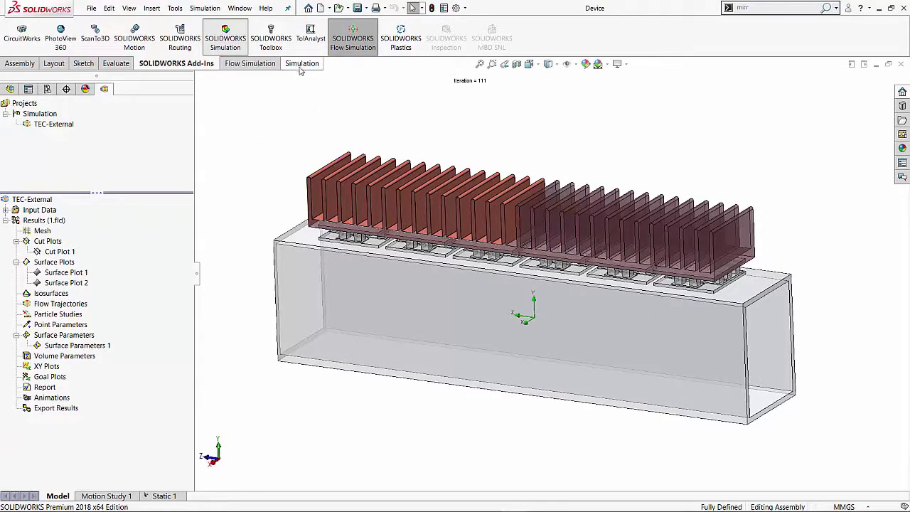
{"action": "left_click", "coordinate": [301, 64]}
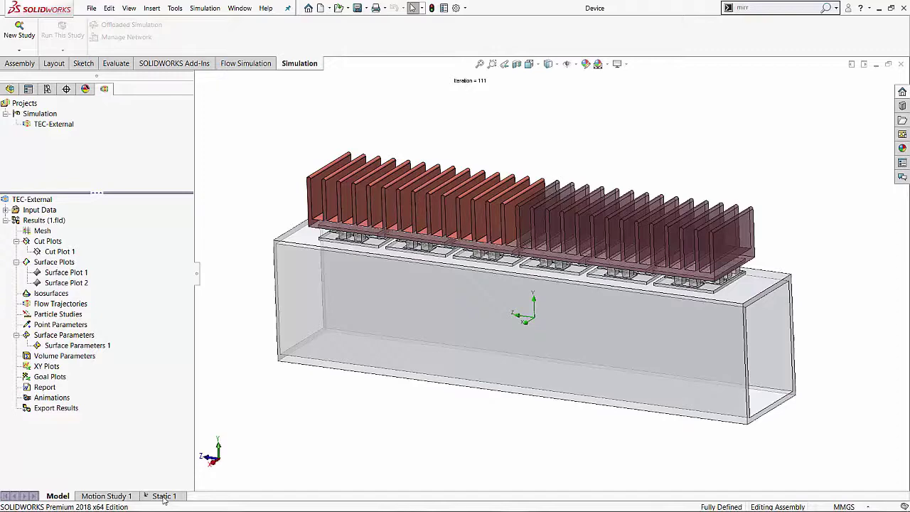
- Open the Static 1 study, fit the cooler in view and browse its Parts list
{"action": "left_click", "coordinate": [161, 497]}
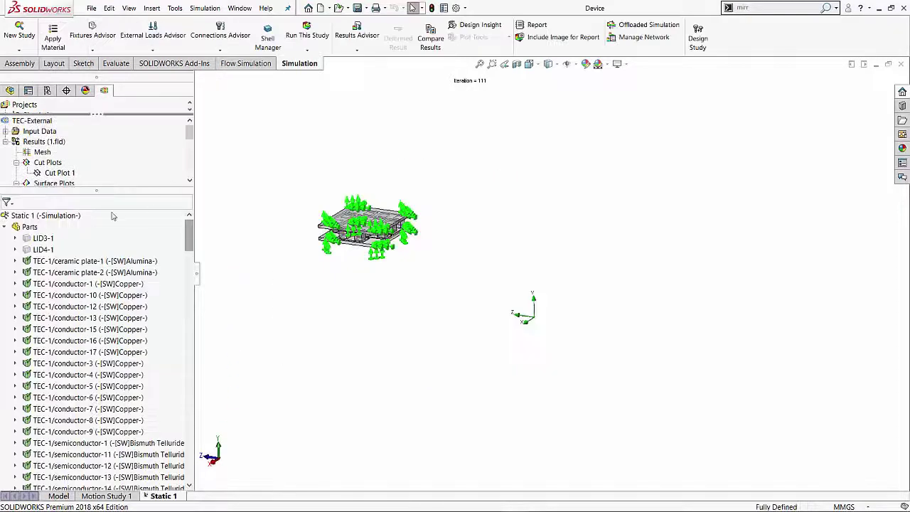
{"action": "key", "text": "f"}
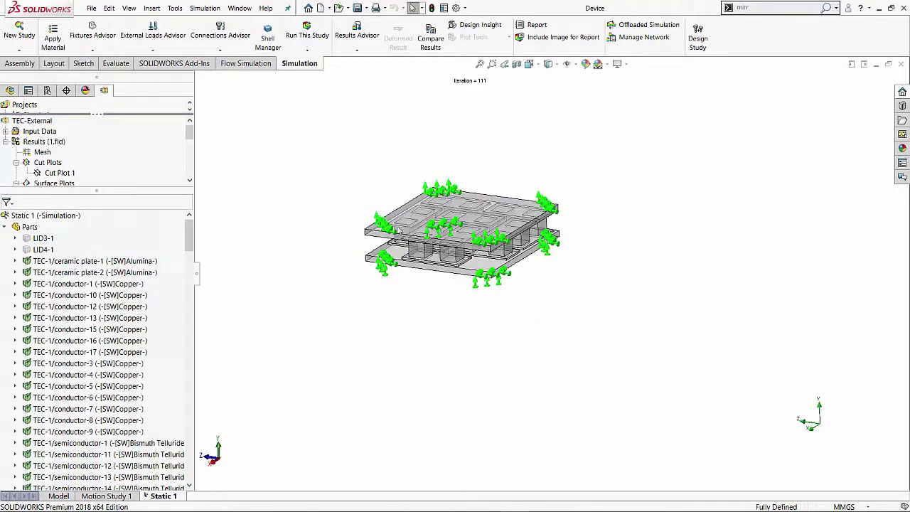
{"action": "scroll", "coordinate": [448, 316], "scroll_direction": "down", "scroll_amount": 1}
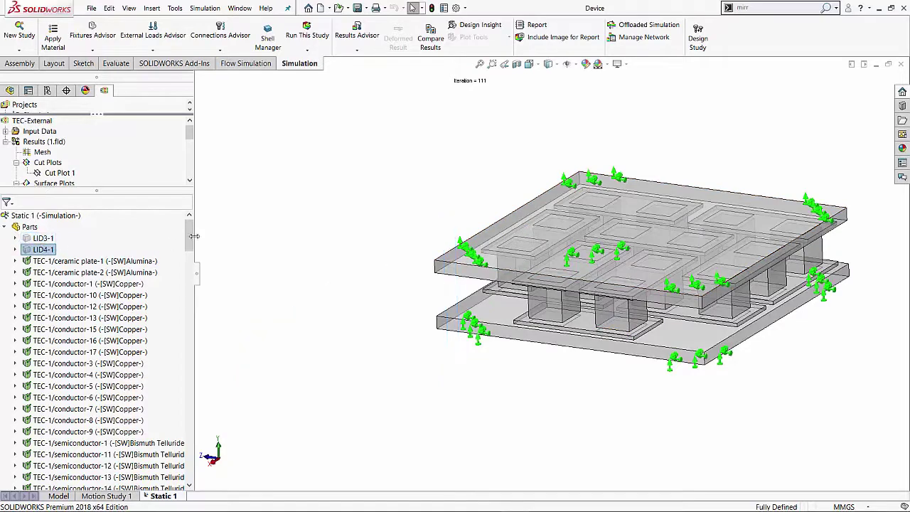
{"action": "left_click_drag", "start_coordinate": [190, 242], "coordinate": [186, 462]}
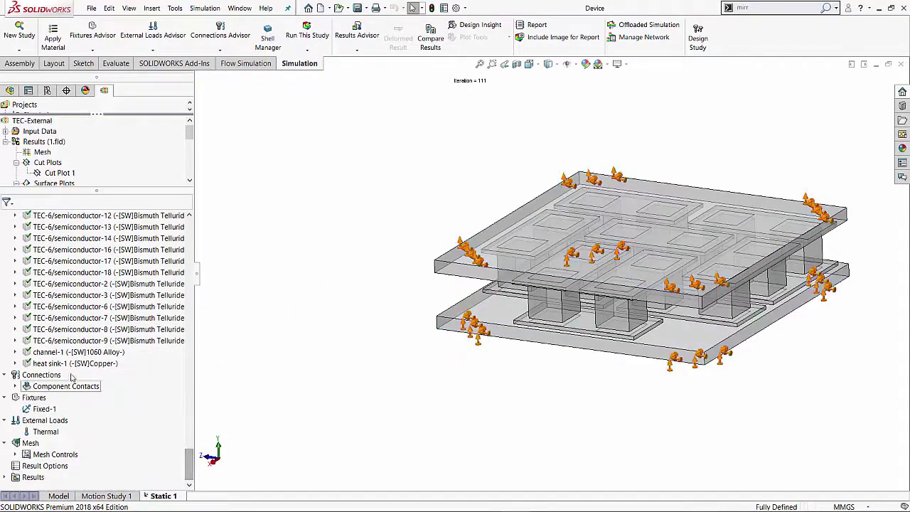
{"action": "scroll", "coordinate": [590, 189], "scroll_direction": "up", "scroll_amount": 3}
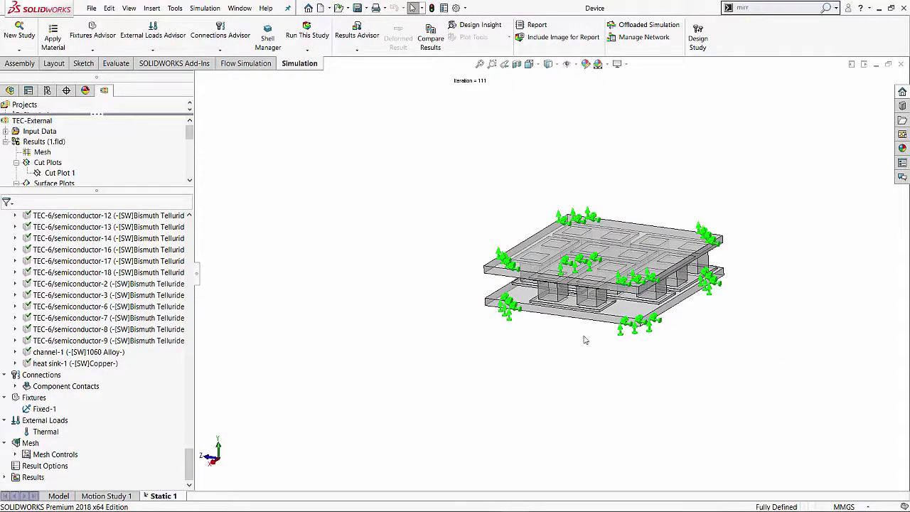
{"action": "scroll", "coordinate": [590, 277], "scroll_direction": "down", "scroll_amount": 3}
{"action": "middle_click_drag", "start_coordinate": [613, 235], "coordinate": [630, 307]}
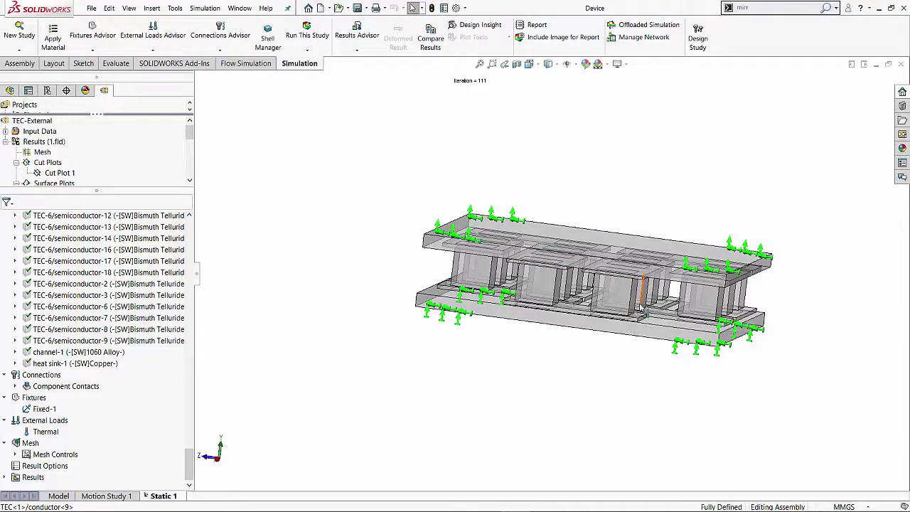
{"action": "middle_click_drag", "start_coordinate": [629, 315], "coordinate": [629, 322]}
{"action": "scroll", "coordinate": [628, 322], "scroll_direction": "up", "scroll_amount": 2}
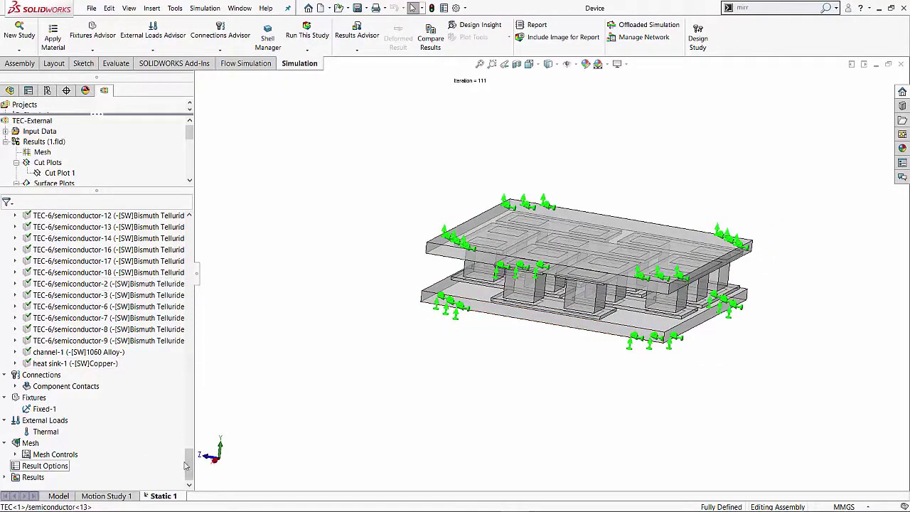
{"action": "scroll", "coordinate": [57, 310], "scroll_direction": "up", "scroll_amount": 7}
- Collapse Parts, highlight the Fixed-1 supports and orbit to inspect them on both outer plates
{"action": "left_click", "coordinate": [4, 226]}
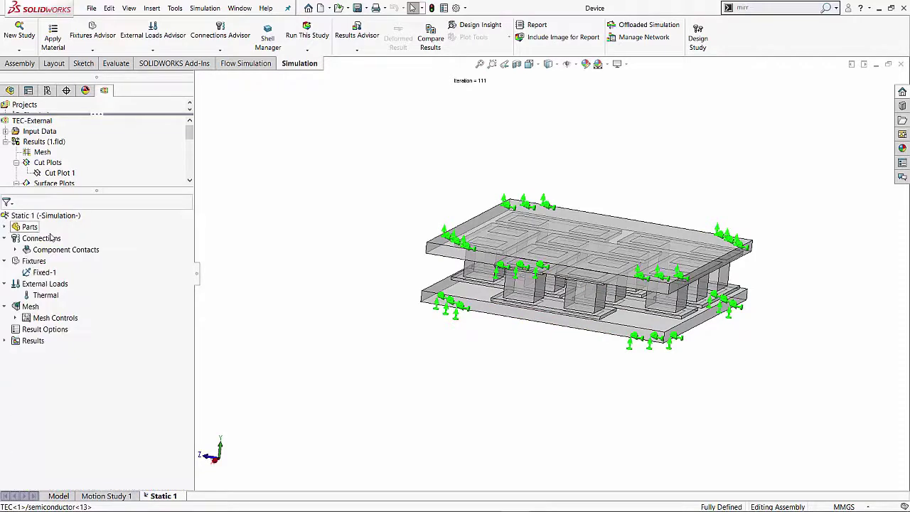
{"action": "left_click", "coordinate": [39, 273]}
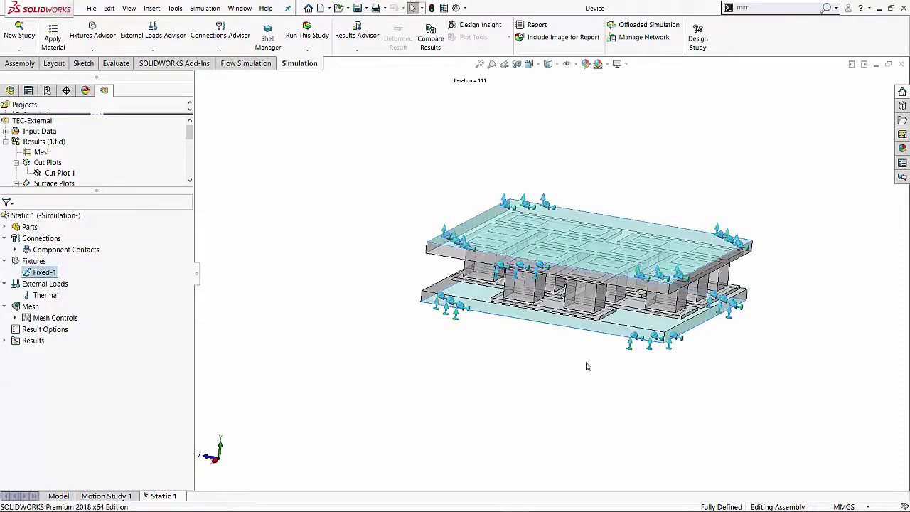
{"action": "middle_click_drag", "start_coordinate": [587, 368], "coordinate": [578, 354]}
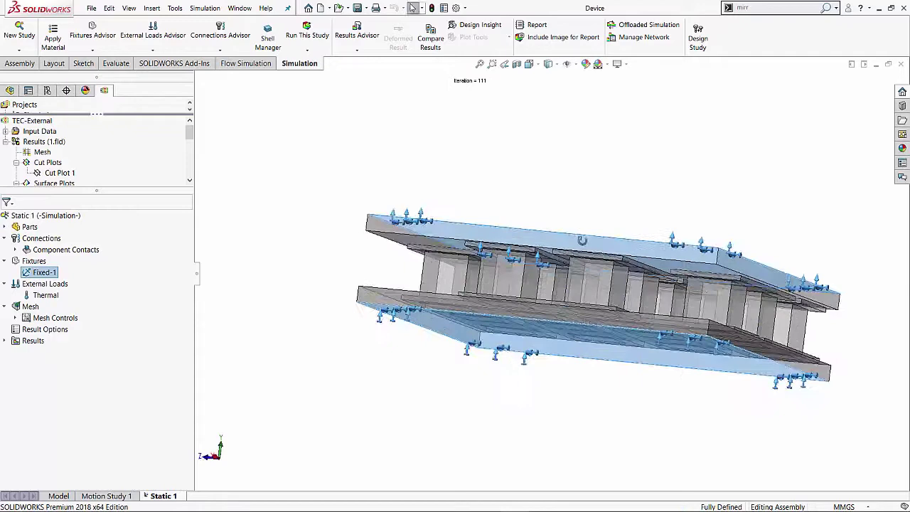
{"action": "key", "text": "ctrl+7"}
{"action": "middle_click_drag", "start_coordinate": [605, 353], "coordinate": [590, 339]}
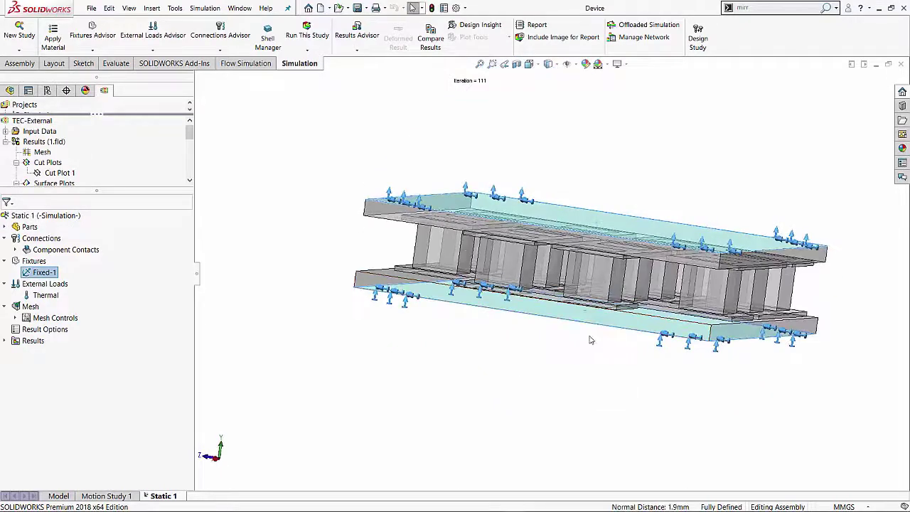
{"action": "left_click", "coordinate": [231, 359]}
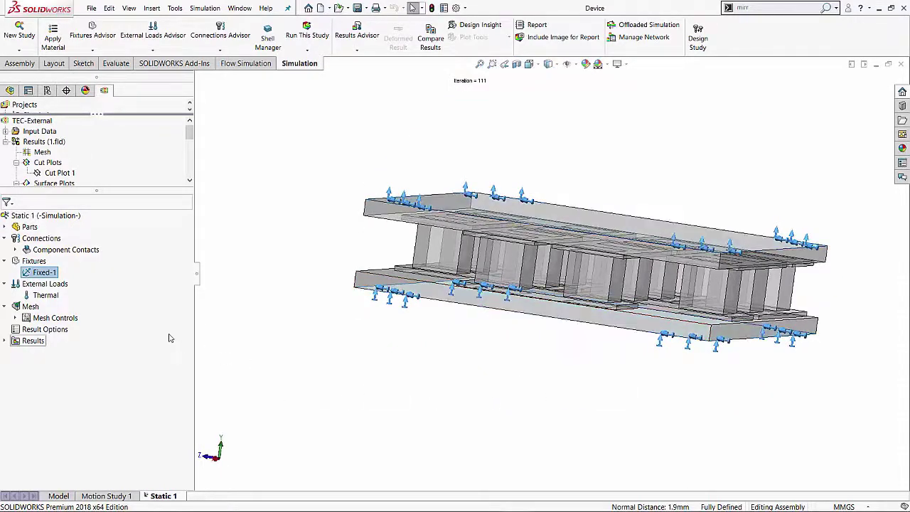
{"action": "mouse_move", "coordinate": [448, 263]}
{"action": "middle_mouse_down"}
{"action": "mouse_move", "coordinate": [475, 277]}
{"action": "mouse_move", "coordinate": [512, 270]}
{"action": "middle_mouse_up"}
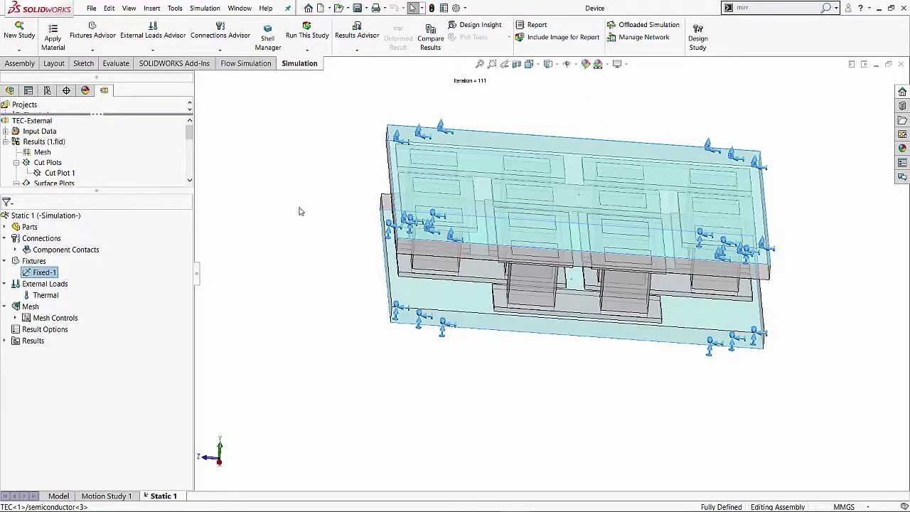
{"action": "right_click", "coordinate": [43, 284]}
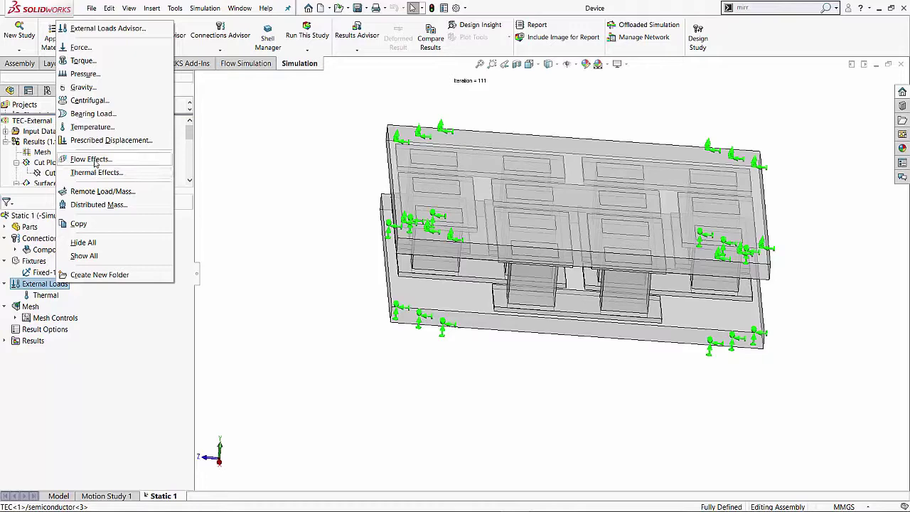
{"action": "left_click", "coordinate": [95, 161]}
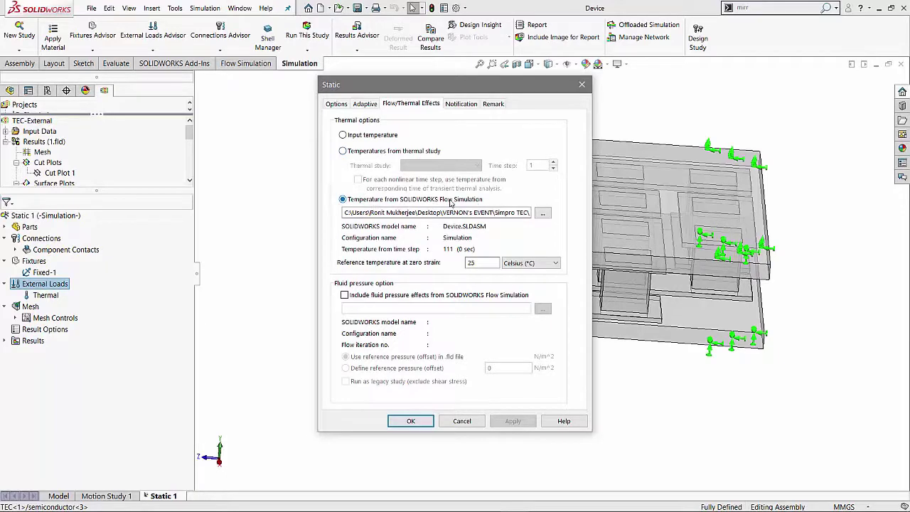
{"action": "left_click", "coordinate": [542, 213]}
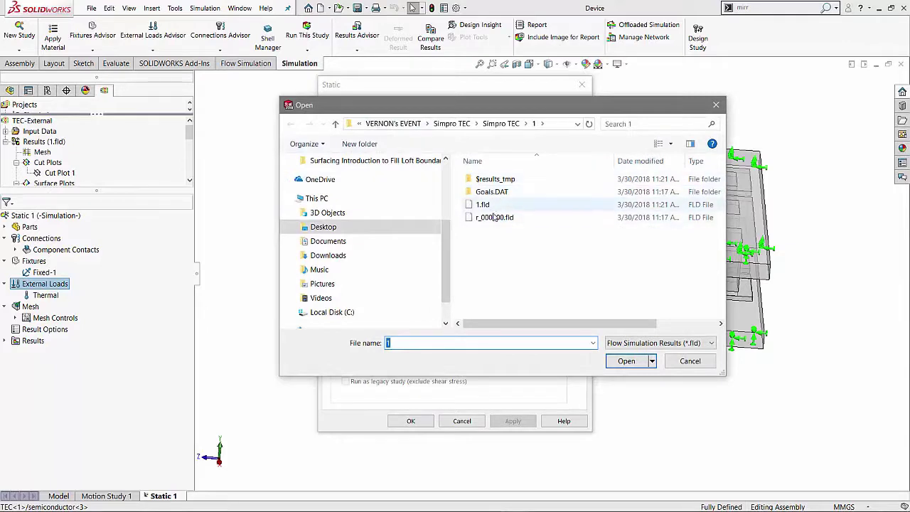
{"action": "left_click", "coordinate": [690, 362]}
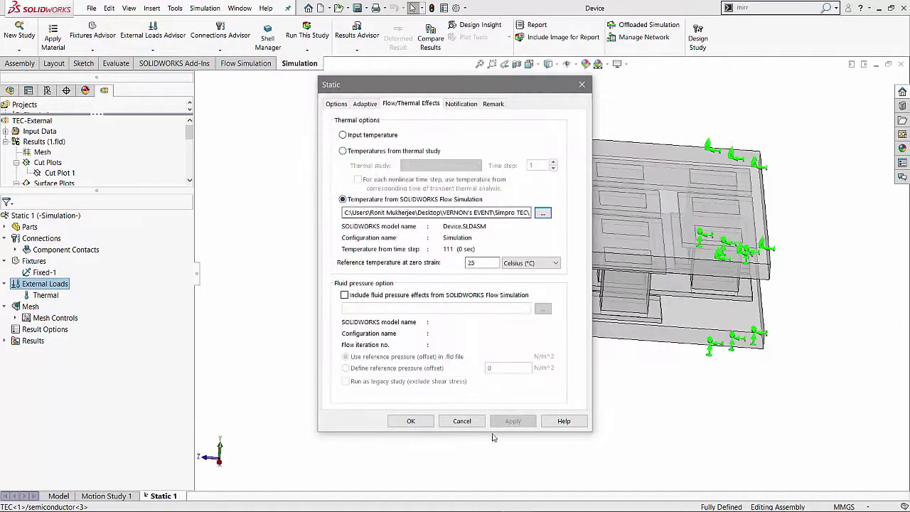
{"action": "left_click", "coordinate": [462, 421]}
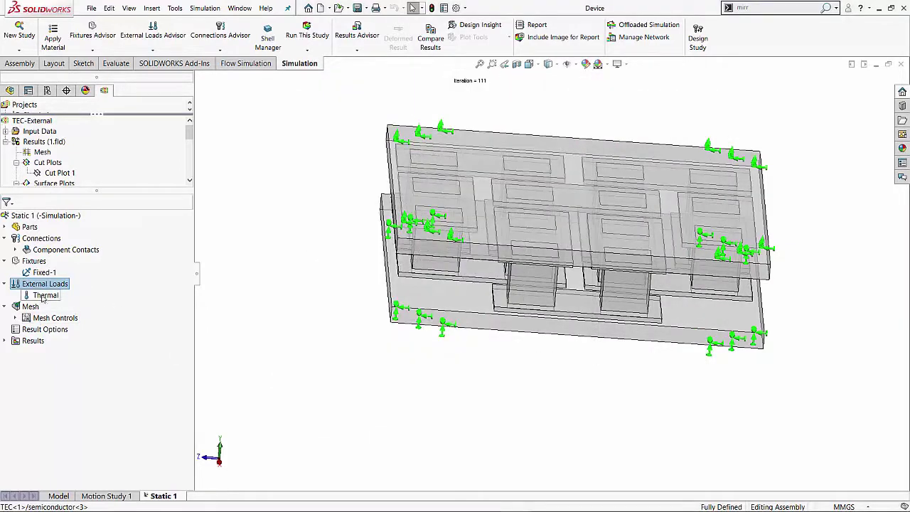
{"action": "left_click", "coordinate": [45, 297]}
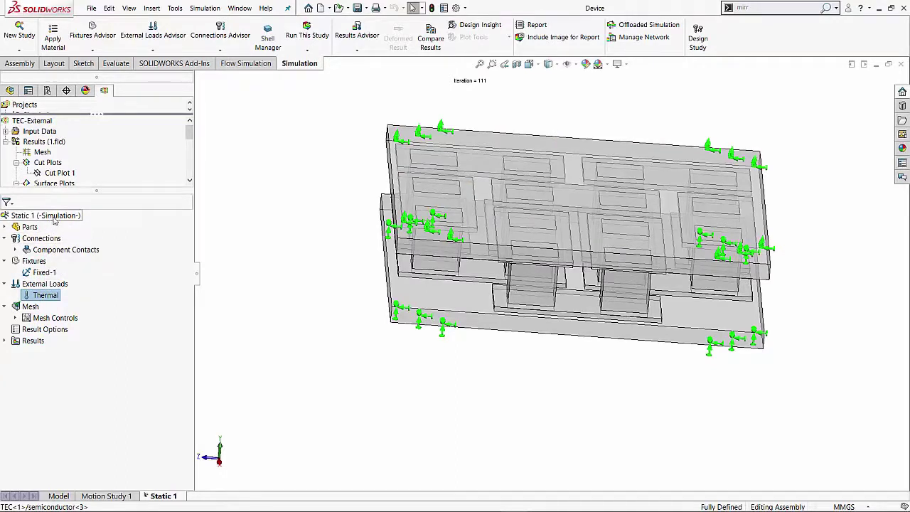
- Confirm in Static 1 properties that Flow/Thermal Effects uses Flow Simulation temperatures
{"action": "right_click", "coordinate": [56, 219]}
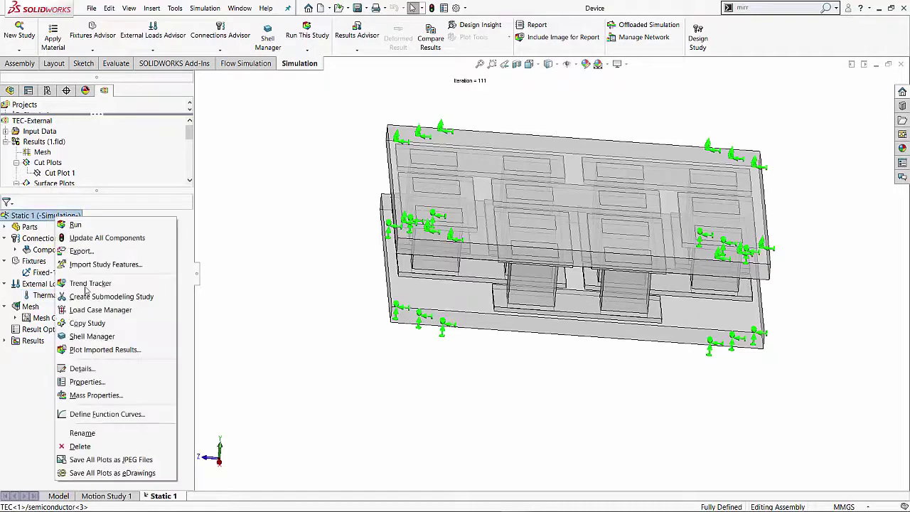
{"action": "left_click", "coordinate": [99, 383]}
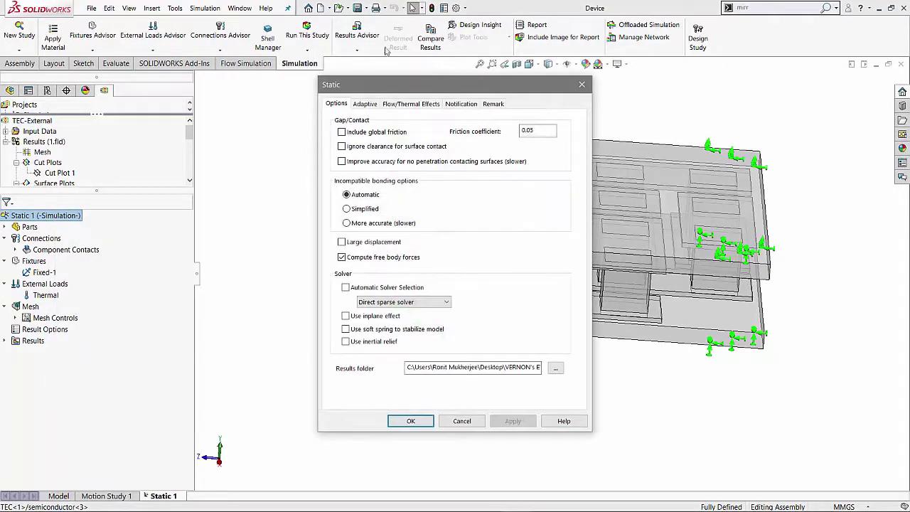
{"action": "left_click", "coordinate": [405, 104]}
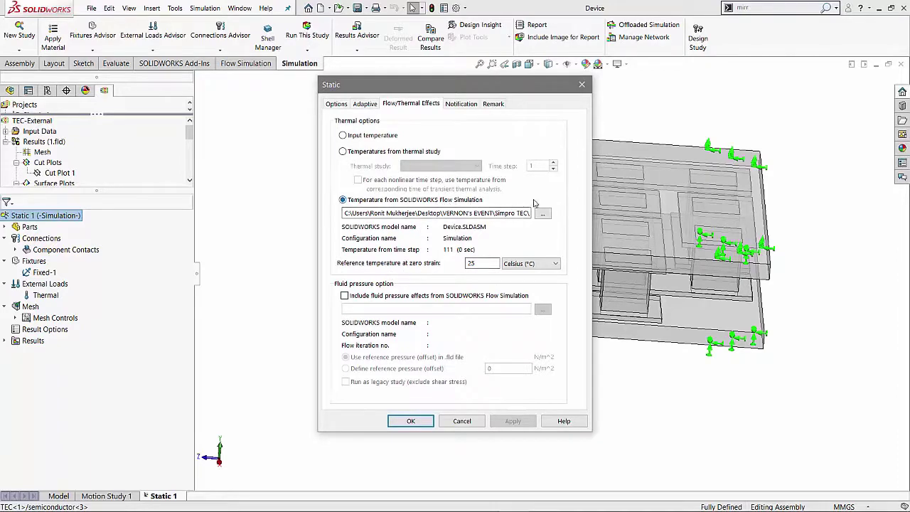
{"action": "left_click", "coordinate": [416, 422]}
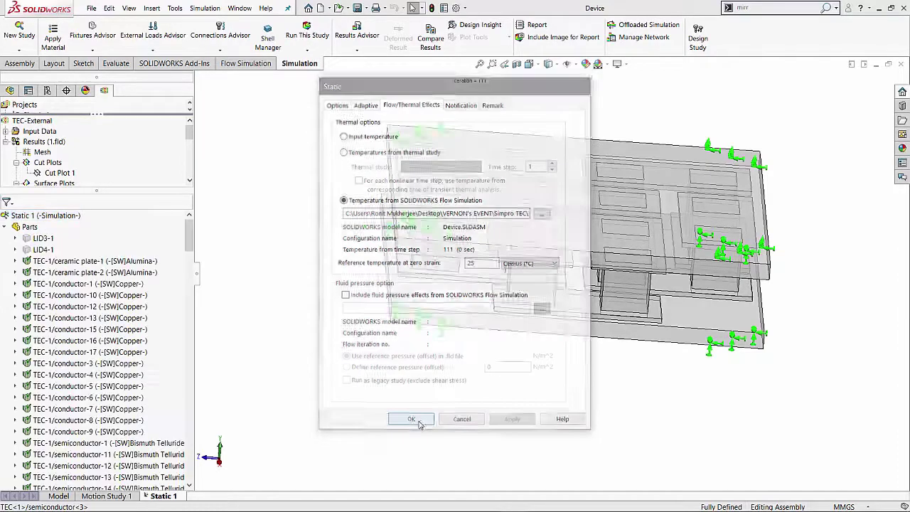
- Collapse Parts, expand Mesh Controls to select Control-1, and expand the Results list
{"action": "left_click_drag", "start_coordinate": [189, 238], "coordinate": [191, 242]}
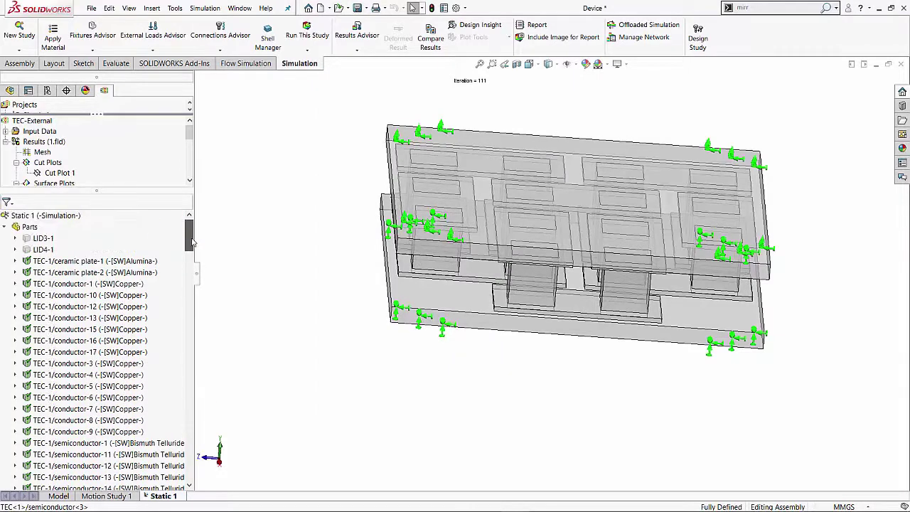
{"action": "left_click", "coordinate": [5, 226]}
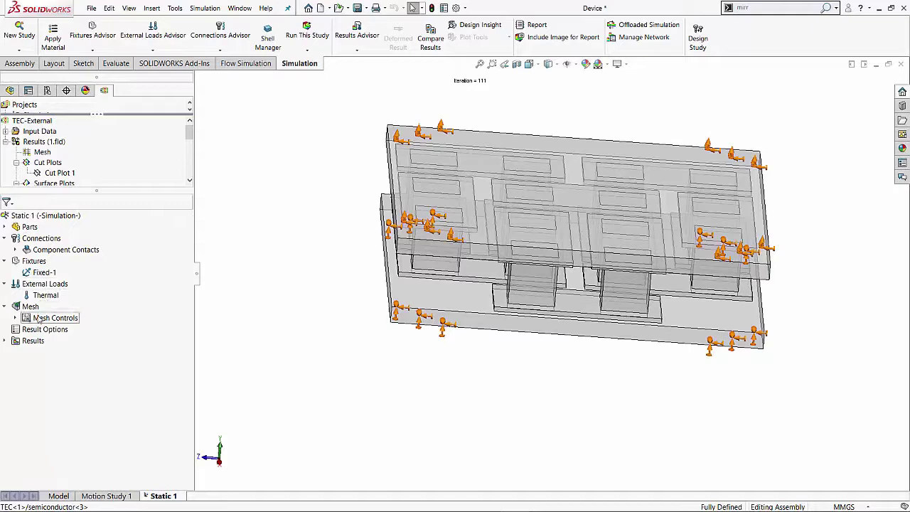
{"action": "left_click", "coordinate": [39, 322]}
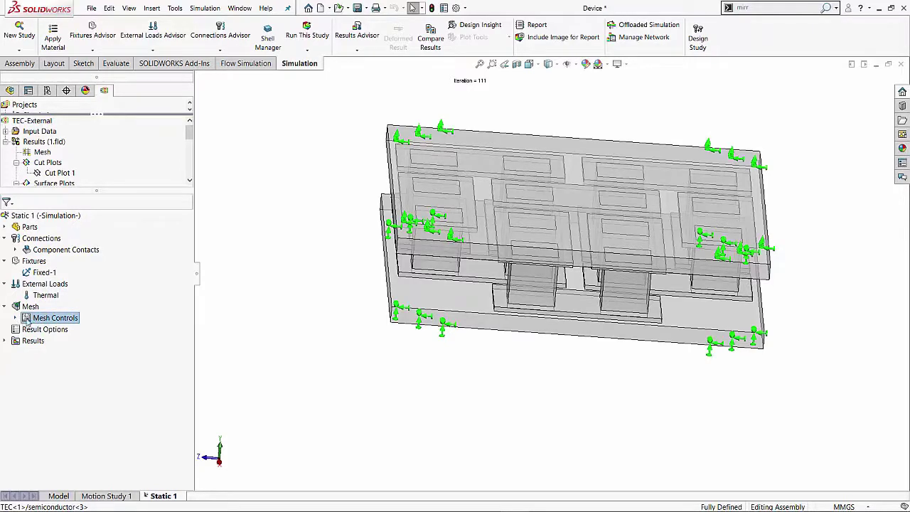
{"action": "left_click", "coordinate": [15, 317]}
{"action": "left_click", "coordinate": [51, 330]}
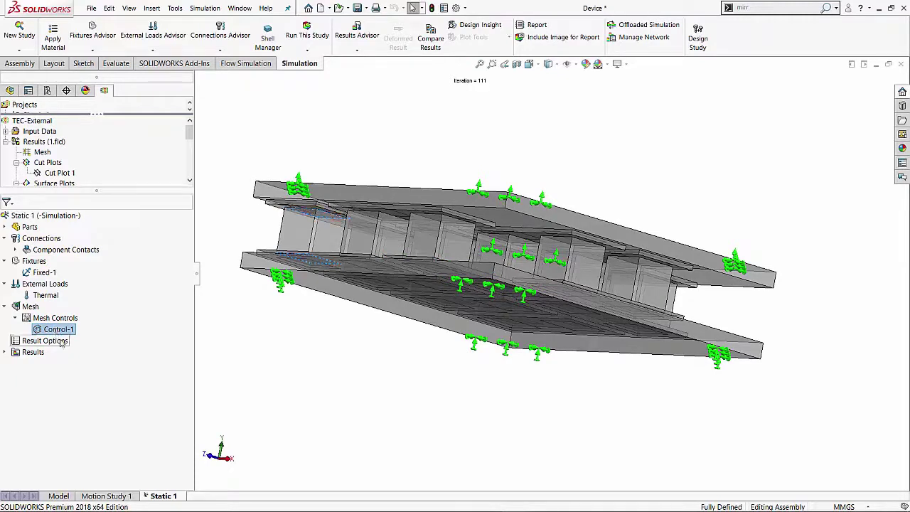
{"action": "left_click", "coordinate": [5, 352]}
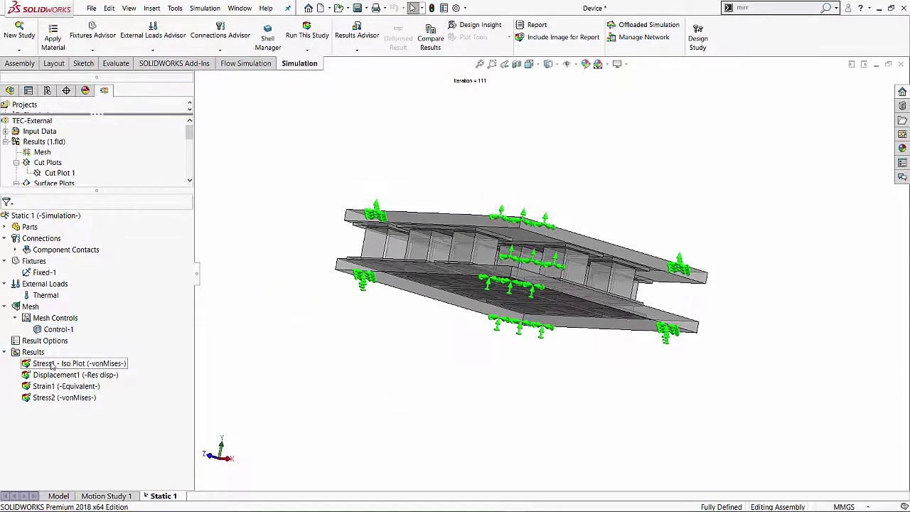
- Show the Stress1 von Mises plot (1.1–104.7 MPa), then rotate and zoom to inspect hotspots
{"action": "double_click", "coordinate": [51, 364]}
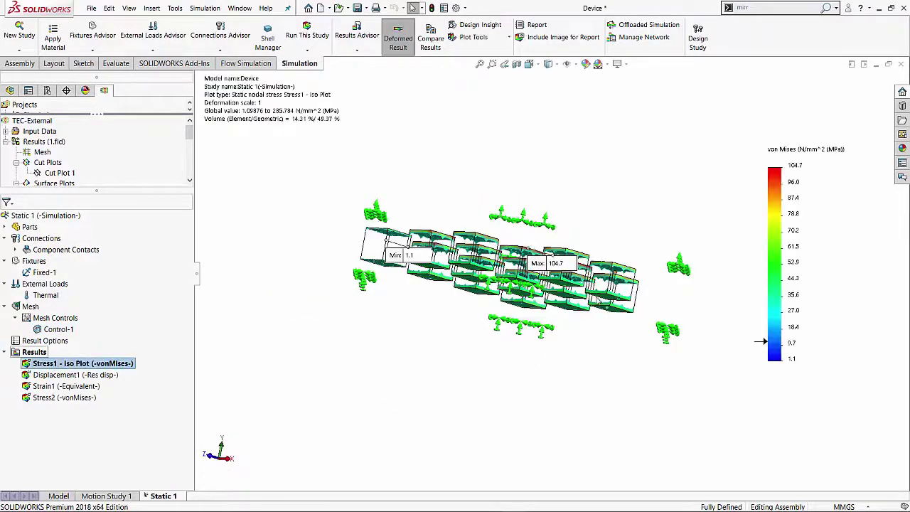
{"action": "middle_click_drag", "start_coordinate": [604, 285], "coordinate": [581, 331]}
{"action": "scroll", "coordinate": [629, 253], "scroll_direction": "down", "scroll_amount": 3}
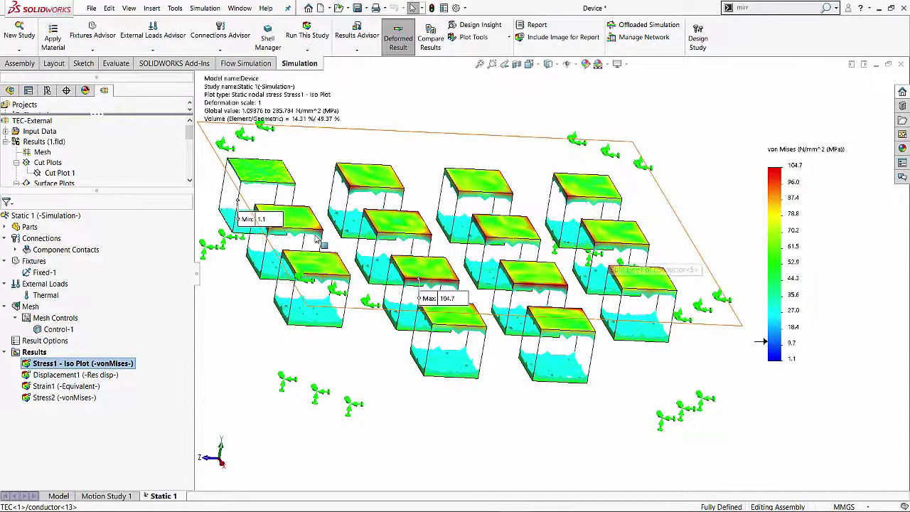
{"action": "scroll", "coordinate": [448, 298], "scroll_direction": "down", "scroll_amount": 2}
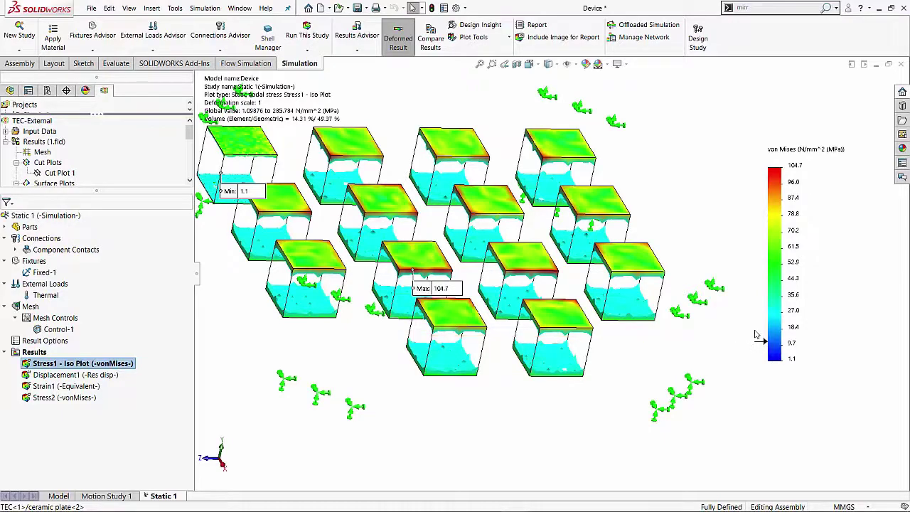
{"action": "scroll", "coordinate": [448, 274], "scroll_direction": "down", "scroll_amount": 2}
{"action": "scroll", "coordinate": [459, 280], "scroll_direction": "down", "scroll_amount": 2}
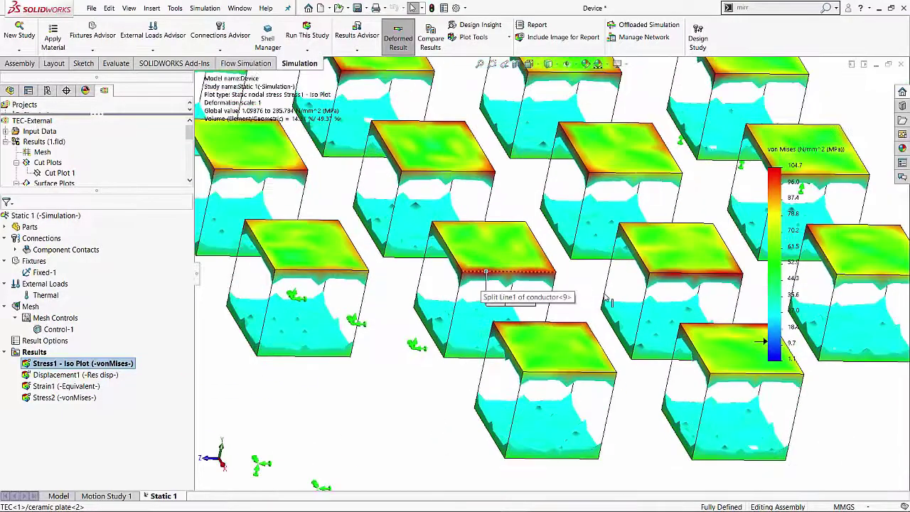
{"action": "scroll", "coordinate": [605, 299], "scroll_direction": "up", "scroll_amount": 3}
{"action": "scroll", "coordinate": [505, 281], "scroll_direction": "down", "scroll_amount": 3}
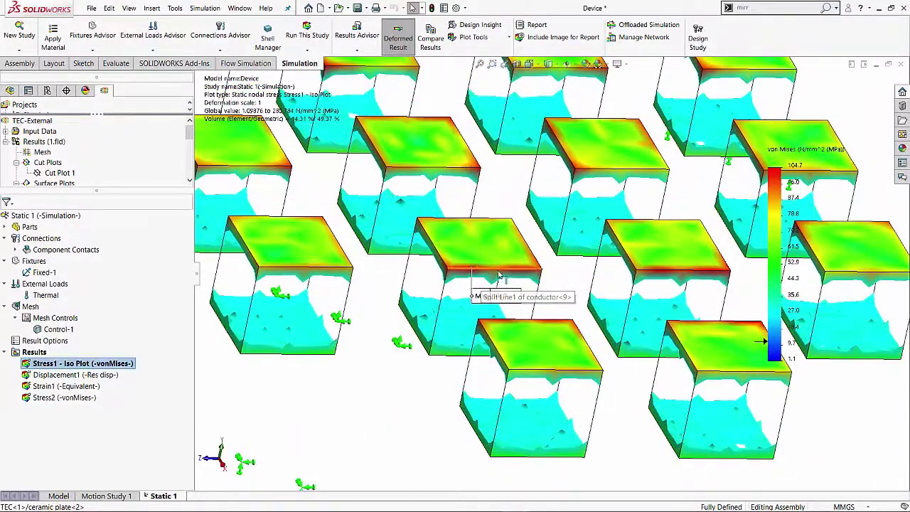
{"action": "scroll", "coordinate": [580, 266], "scroll_direction": "up", "scroll_amount": 1}
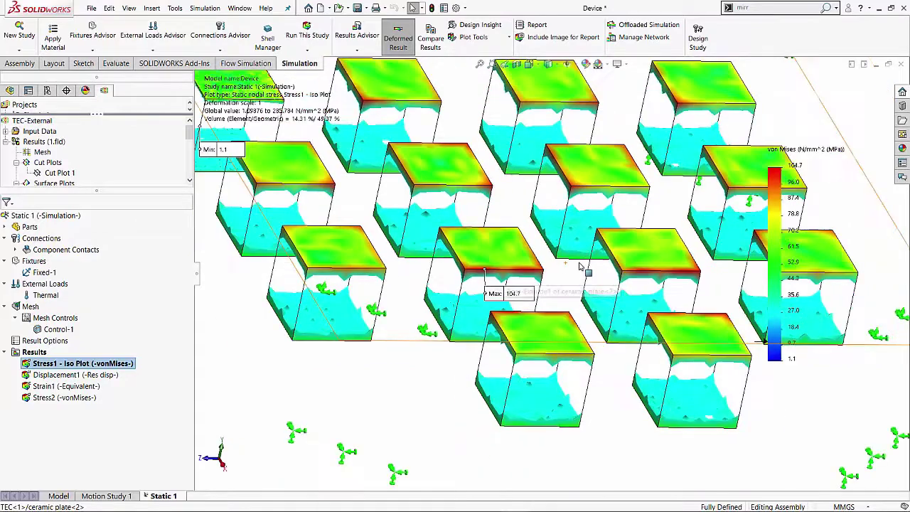
{"action": "scroll", "coordinate": [579, 267], "scroll_direction": "up", "scroll_amount": 2}
{"action": "scroll", "coordinate": [590, 256], "scroll_direction": "up", "scroll_amount": 1}
{"action": "scroll", "coordinate": [642, 213], "scroll_direction": "up", "scroll_amount": 1}
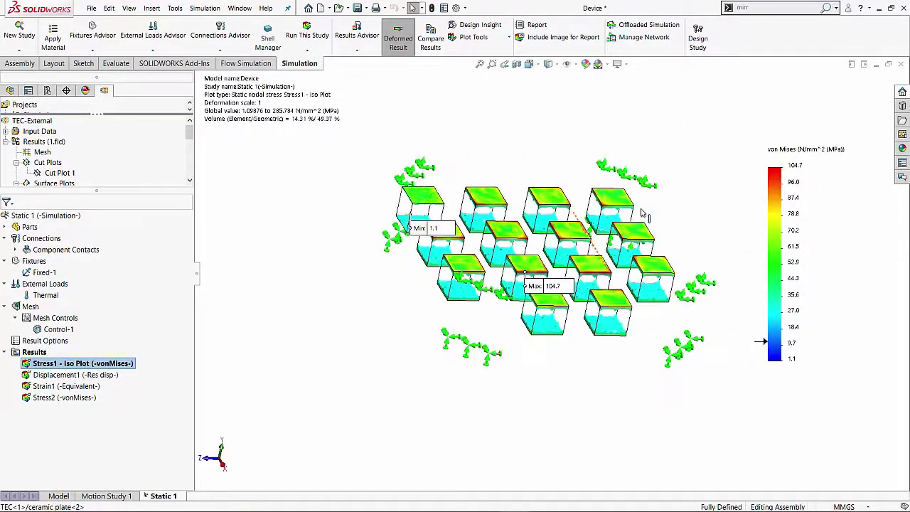
{"action": "scroll", "coordinate": [642, 213], "scroll_direction": "down", "scroll_amount": 2}
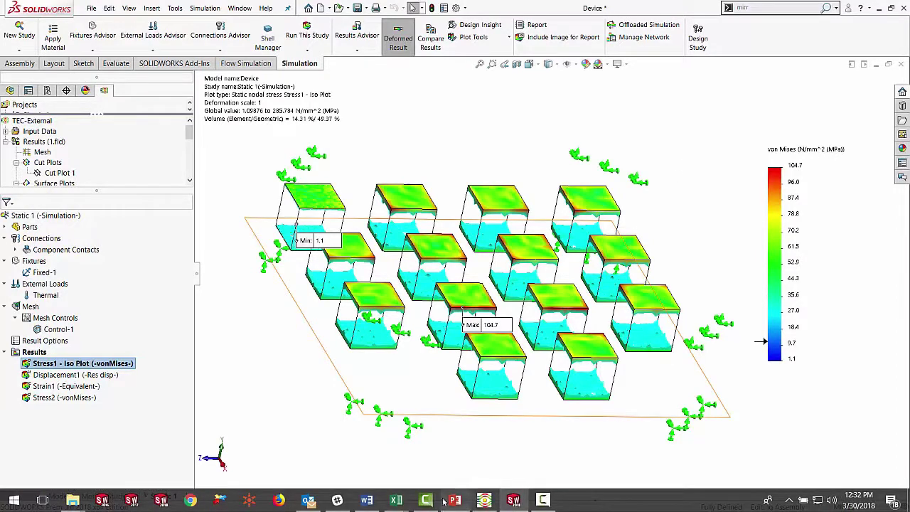
- Switch to PowerPoint to show the Results from Flow Simulation slide
{"action": "left_click", "coordinate": [452, 500]}
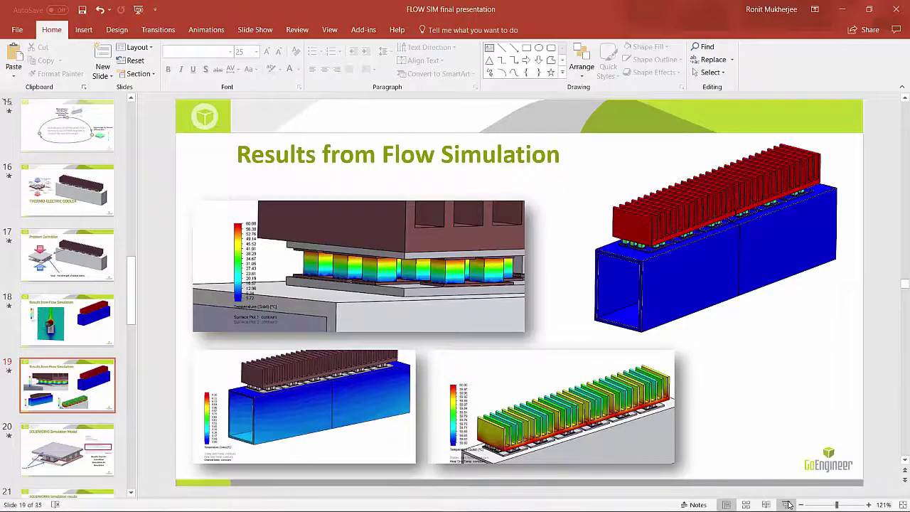